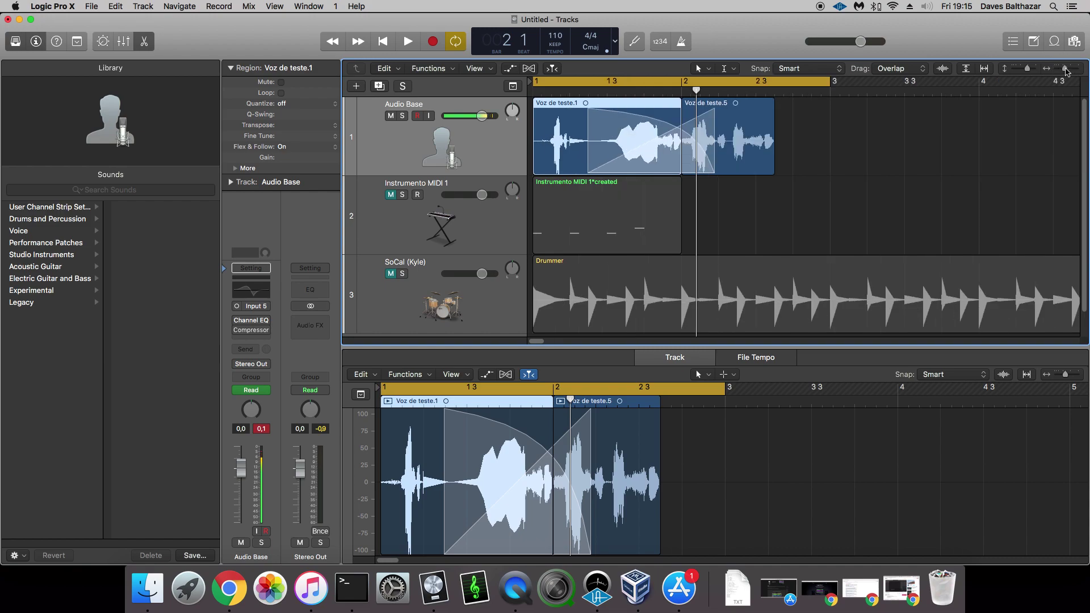
Step: Set the snap value to Bar and move the Voz de teste.1 region to bar 3 on the Instrumento MIDI 1 track
{"action": "left_click_drag", "start_coordinate": [577, 103], "coordinate": [884, 87]}
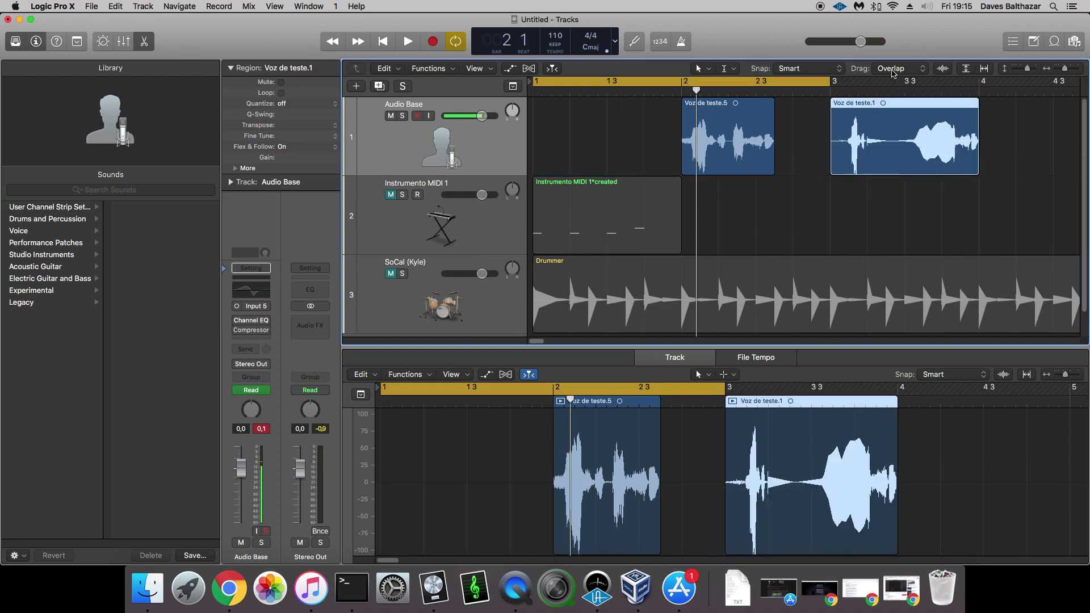
{"action": "left_click", "coordinate": [826, 74]}
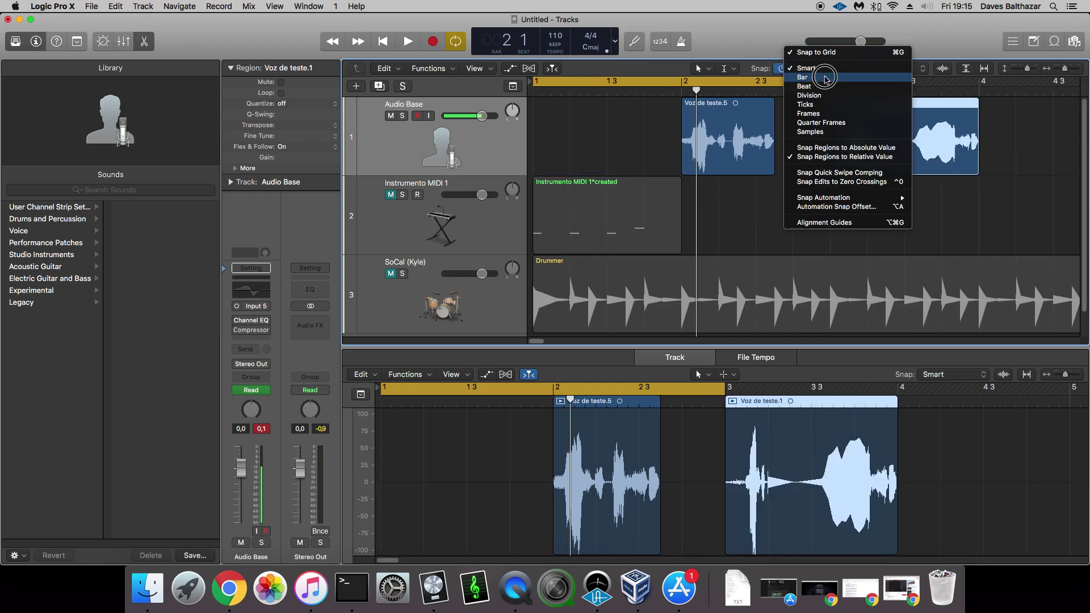
{"action": "left_click", "coordinate": [824, 80]}
{"action": "left_click_drag", "start_coordinate": [849, 104], "coordinate": [874, 196]}
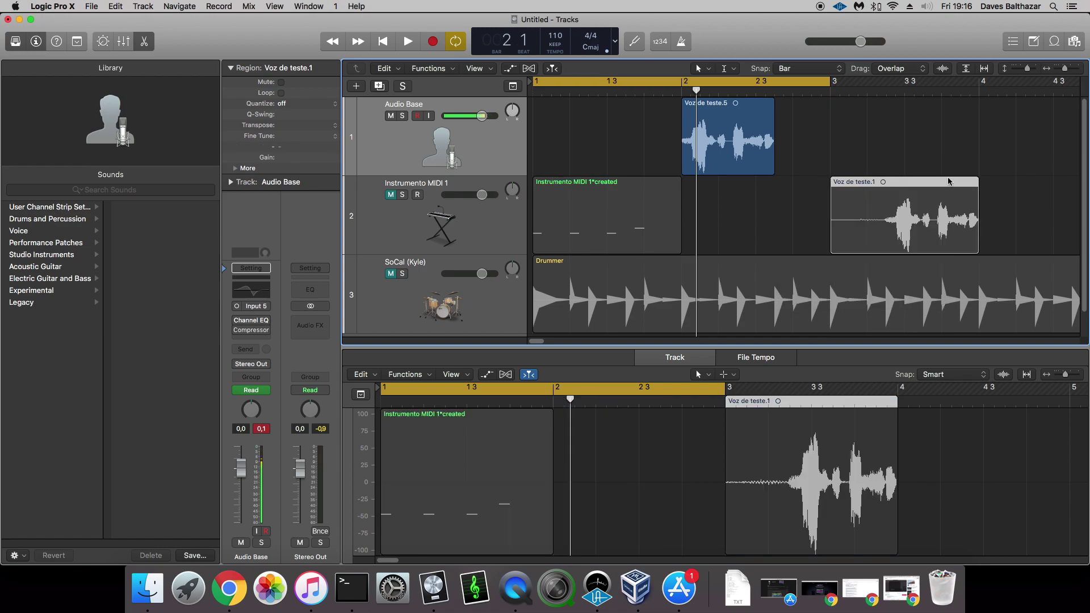
{"action": "mouse_move", "coordinate": [890, 182]}
{"action": "left_mouse_down"}
{"action": "mouse_move", "coordinate": [799, 182]}
{"action": "mouse_move", "coordinate": [879, 185]}
{"action": "left_mouse_up"}
Step: Set the snap value to Beat and move Voz de teste.1 back onto the Audio Base track, starting at beat 3 of bar 1
{"action": "left_click", "coordinate": [817, 69]}
{"action": "left_click", "coordinate": [811, 79]}
{"action": "left_click_drag", "start_coordinate": [894, 182], "coordinate": [658, 149]}
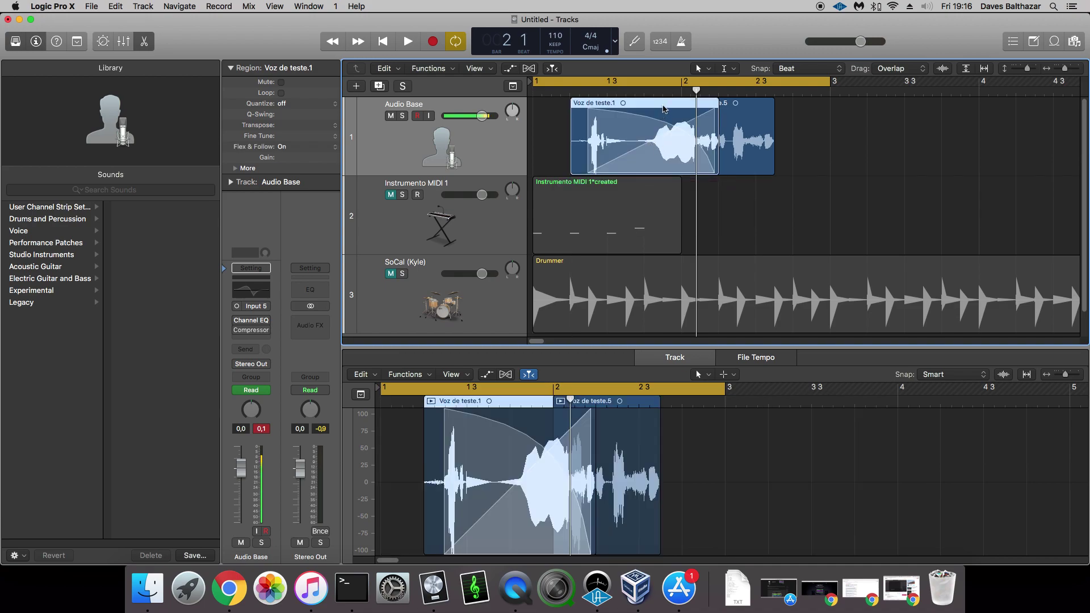
{"action": "left_click_drag", "start_coordinate": [663, 109], "coordinate": [700, 107]}
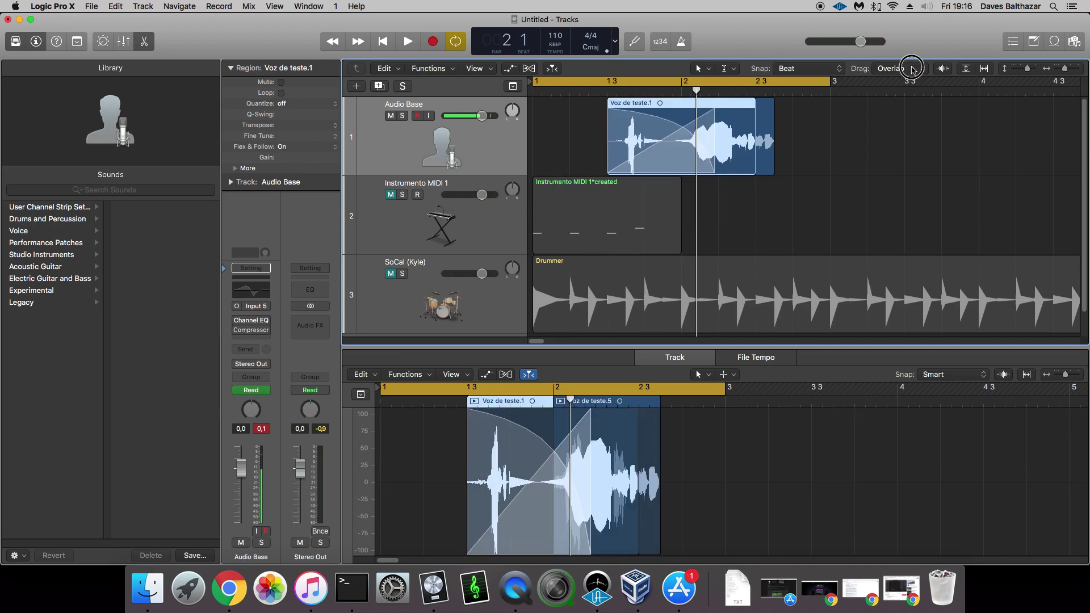
{"action": "left_click", "coordinate": [913, 69]}
{"action": "left_click", "coordinate": [911, 52]}
Step: Set the snap value to Division and move Voz de teste.1 behind Voz de teste.5, to about position 2 4 2
{"action": "left_click", "coordinate": [814, 69]}
{"action": "left_click", "coordinate": [824, 77]}
{"action": "left_click_drag", "start_coordinate": [669, 106], "coordinate": [863, 106]}
{"action": "left_click_drag", "start_coordinate": [1065, 70], "coordinate": [1067, 69]}
{"action": "mouse_move", "coordinate": [830, 107]}
{"action": "left_mouse_down"}
{"action": "mouse_move", "coordinate": [820, 107]}
{"action": "mouse_move", "coordinate": [840, 107]}
{"action": "left_mouse_up"}
Step: Set the snap value to Ticks and move the Voz de teste.1 region to about beat 4 of bar 2
{"action": "left_click", "coordinate": [809, 68]}
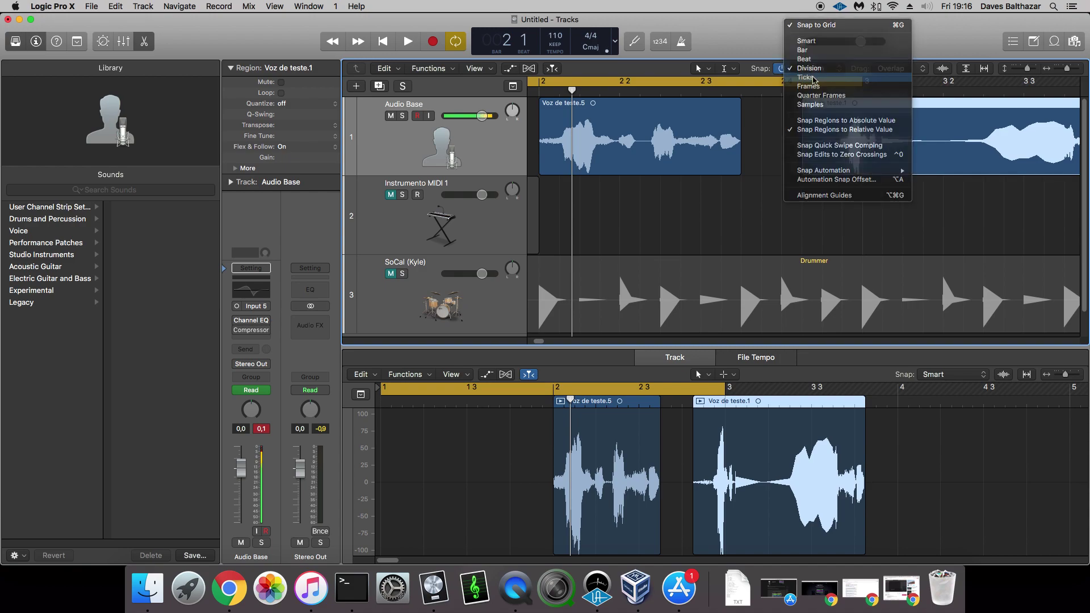
{"action": "left_click", "coordinate": [814, 78]}
{"action": "mouse_move", "coordinate": [820, 106]}
{"action": "left_mouse_down"}
{"action": "mouse_move", "coordinate": [797, 107]}
{"action": "mouse_move", "coordinate": [822, 104]}
{"action": "mouse_move", "coordinate": [807, 105]}
{"action": "left_mouse_up"}
Step: Set the snap value to Frames and shift the Voz de teste.1 region slightly past beat 4 of bar 2
{"action": "left_click", "coordinate": [833, 70]}
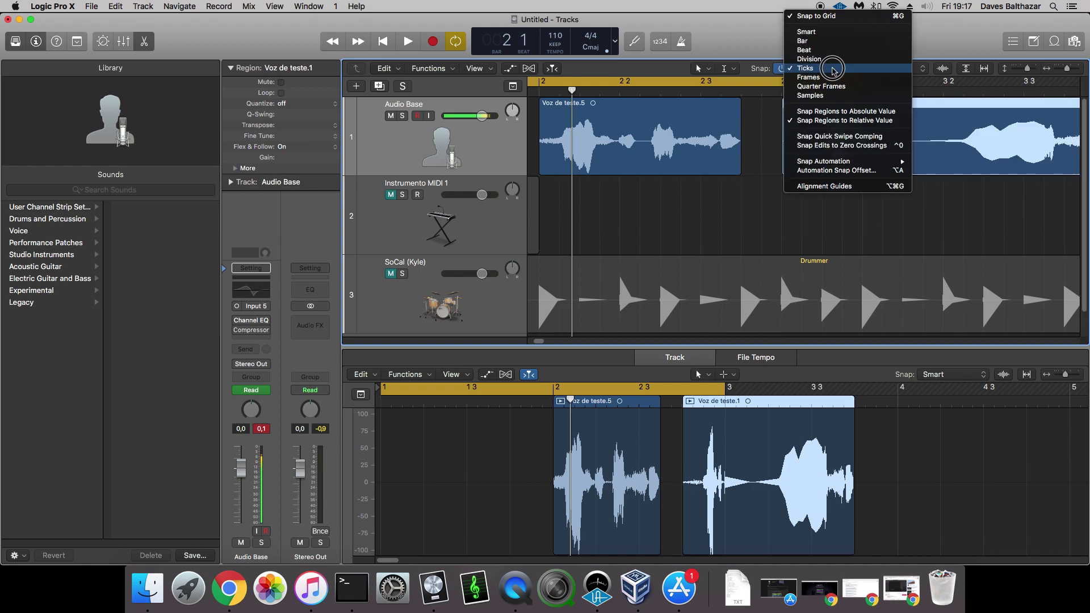
{"action": "left_click", "coordinate": [834, 78]}
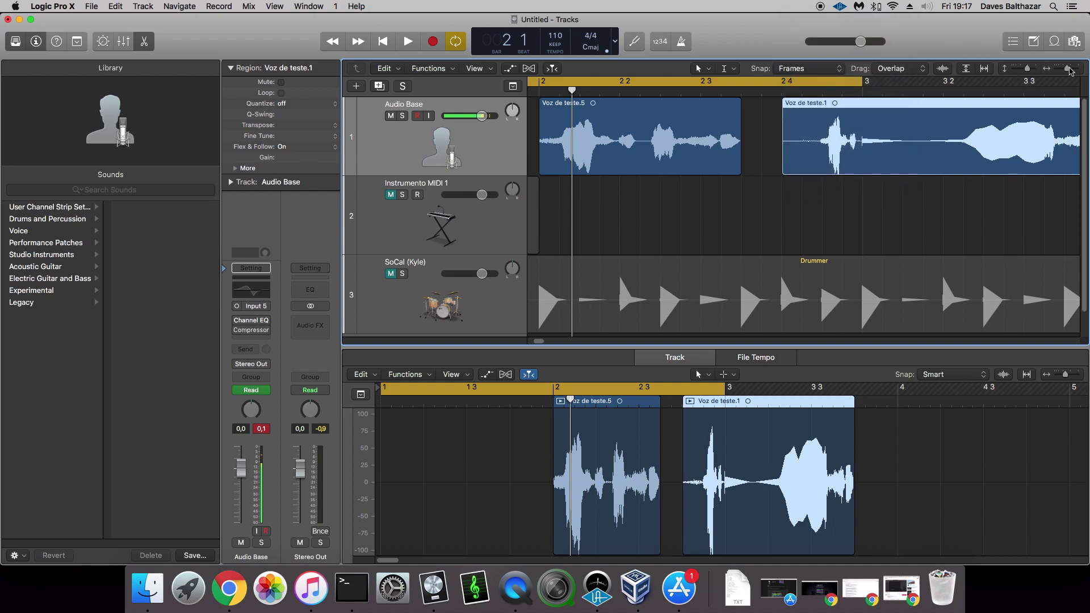
{"action": "left_click", "coordinate": [1070, 70]}
{"action": "left_click_drag", "start_coordinate": [804, 104], "coordinate": [837, 103]}
Step: Set the snap value back to Smart and return the Voz de teste.1 region to about beat 4 of bar 2
{"action": "left_click", "coordinate": [824, 74]}
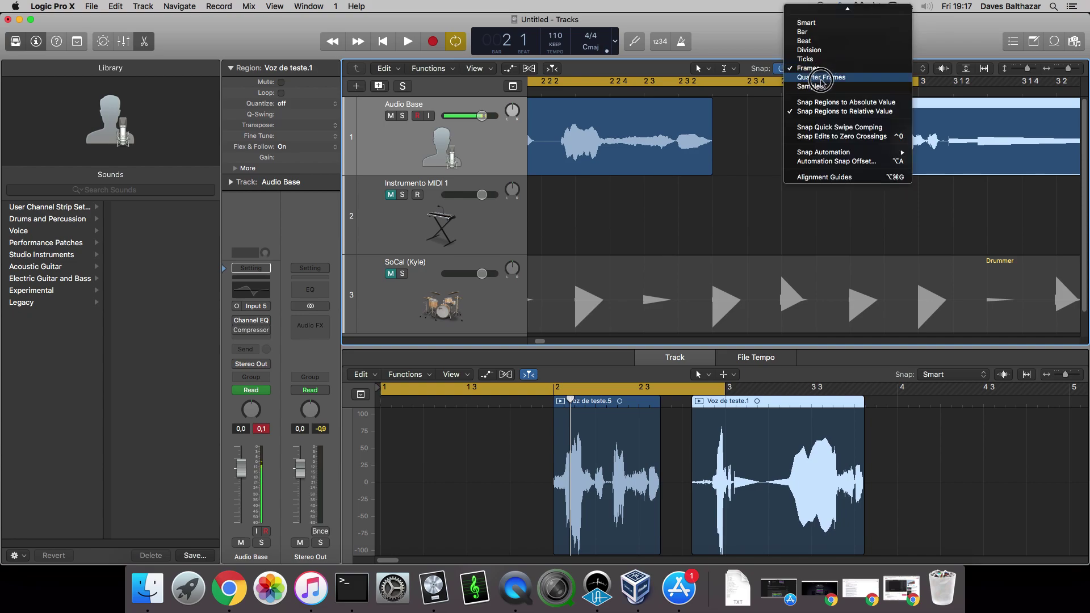
{"action": "left_click", "coordinate": [817, 25]}
{"action": "mouse_move", "coordinate": [857, 105]}
{"action": "left_mouse_down"}
{"action": "mouse_move", "coordinate": [809, 108]}
{"action": "mouse_move", "coordinate": [857, 108]}
{"action": "mouse_move", "coordinate": [815, 108]}
{"action": "mouse_move", "coordinate": [836, 107]}
{"action": "left_mouse_up"}
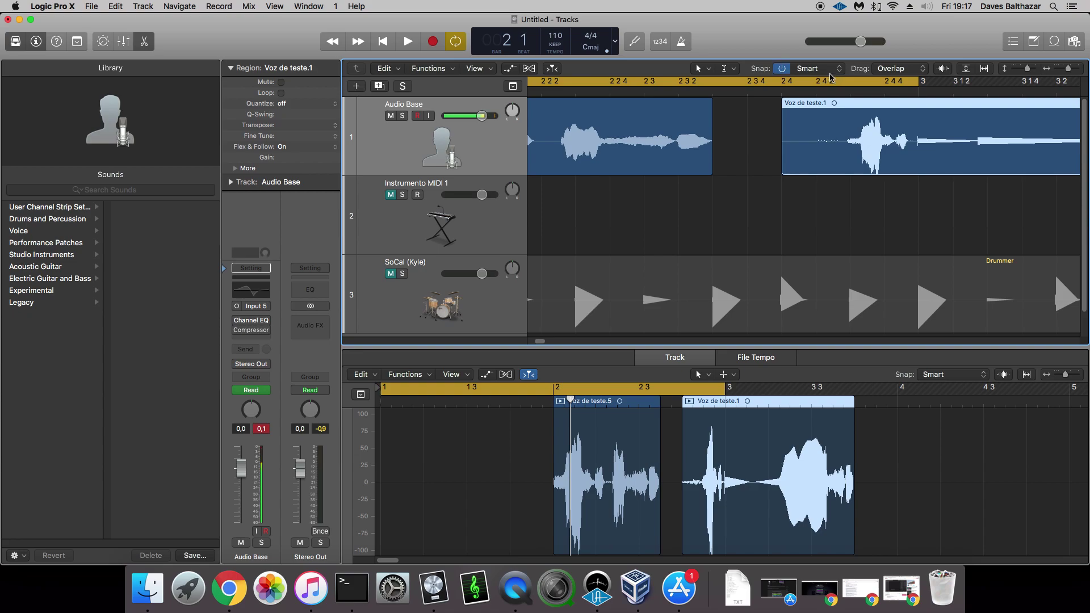
{"action": "left_click", "coordinate": [828, 73]}
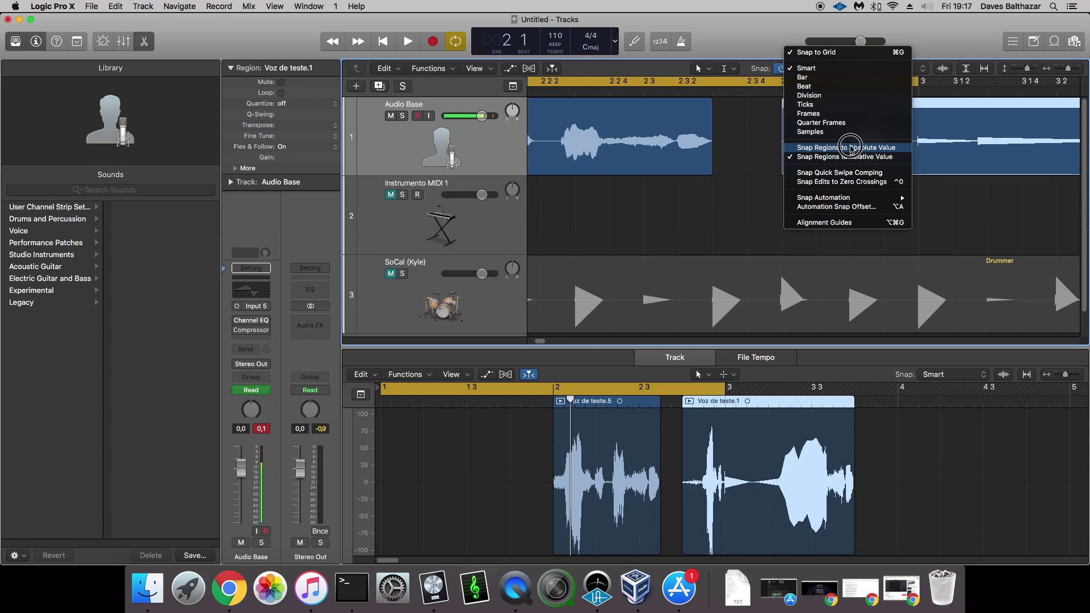
{"action": "mouse_move", "coordinate": [837, 200]}
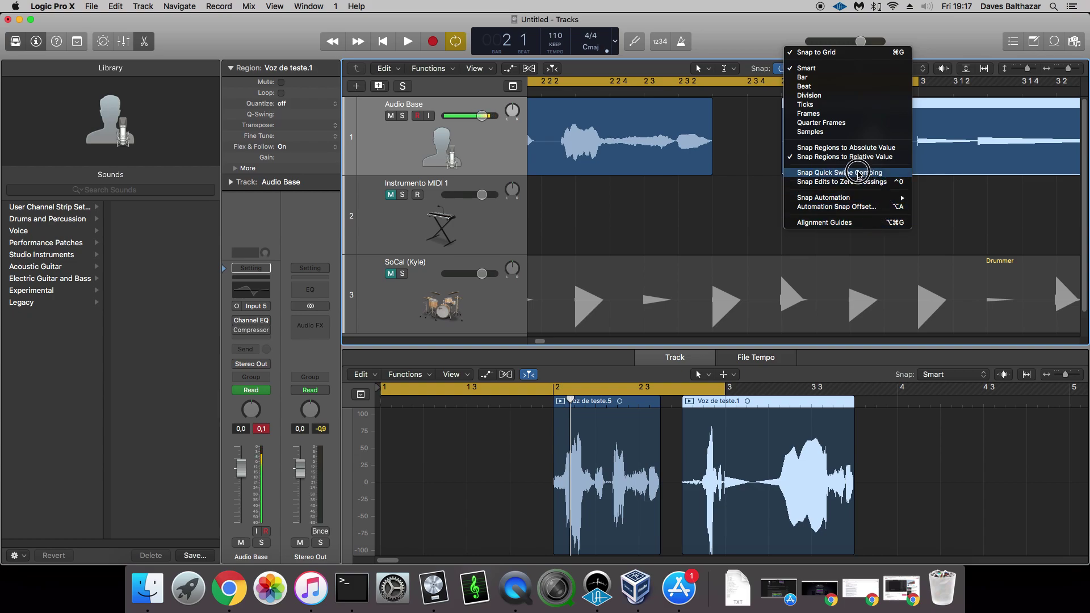
{"action": "left_click", "coordinate": [736, 170]}
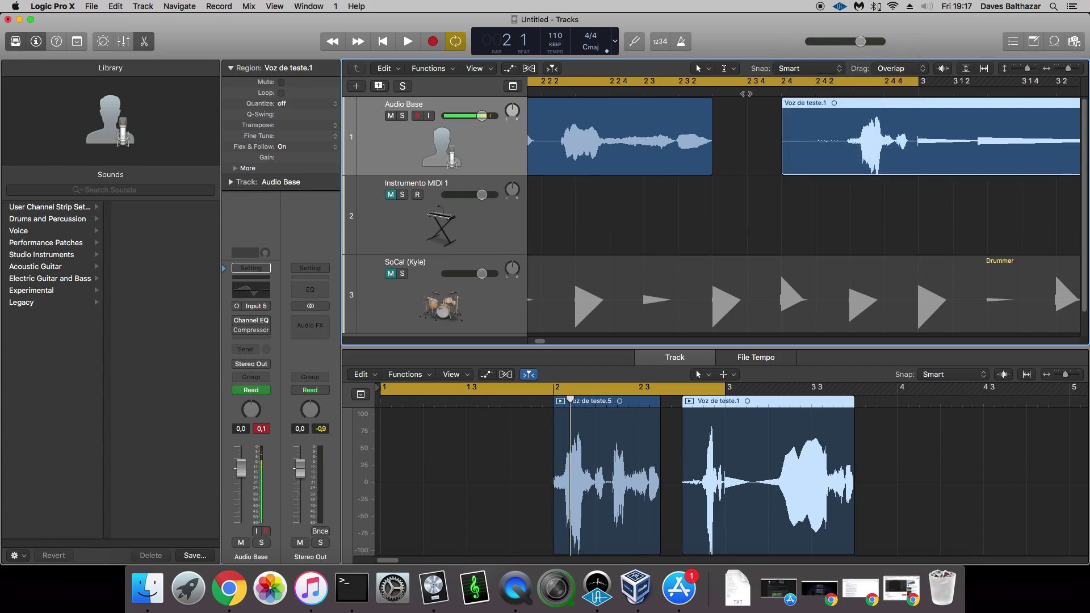
Step: Reposition Voz de teste.1 with Smart snapping in coarse and fine moves, ending just after position 2 3 4
{"action": "left_click_drag", "start_coordinate": [807, 107], "coordinate": [775, 105]}
{"action": "left_click_drag", "start_coordinate": [1066, 69], "coordinate": [1072, 69]}
{"action": "left_click_drag", "start_coordinate": [772, 108], "coordinate": [743, 98]}
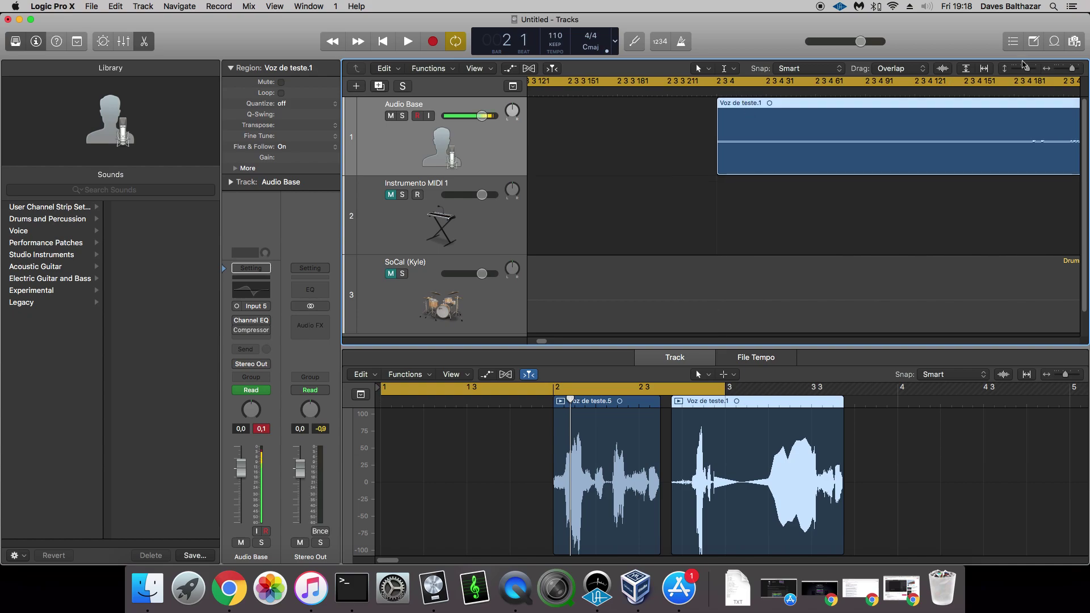
{"action": "left_click_drag", "start_coordinate": [1073, 68], "coordinate": [1068, 68]}
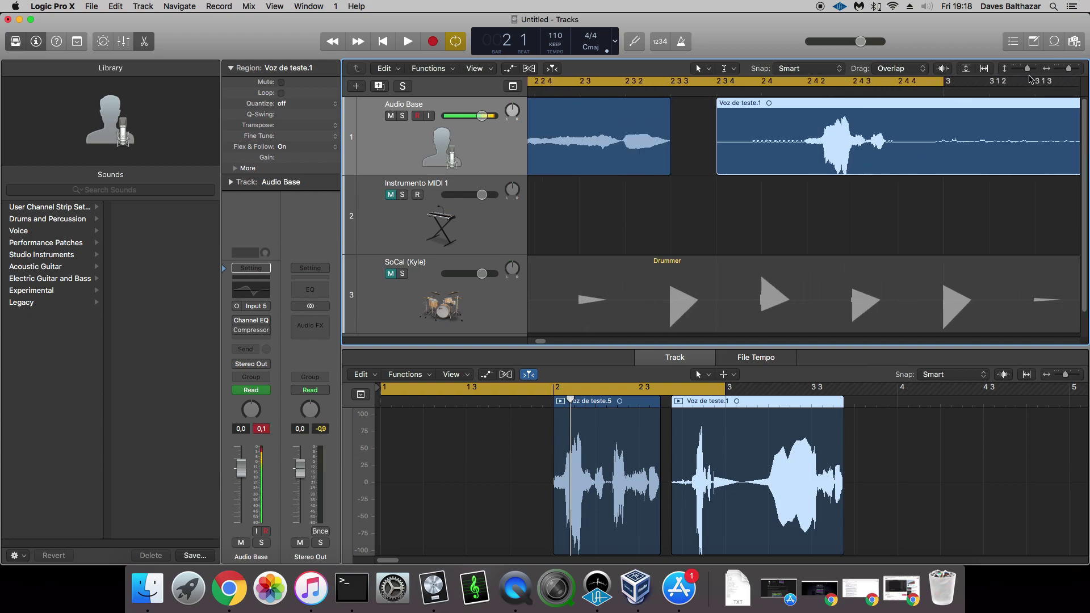
{"action": "left_click_drag", "start_coordinate": [733, 107], "coordinate": [757, 107]}
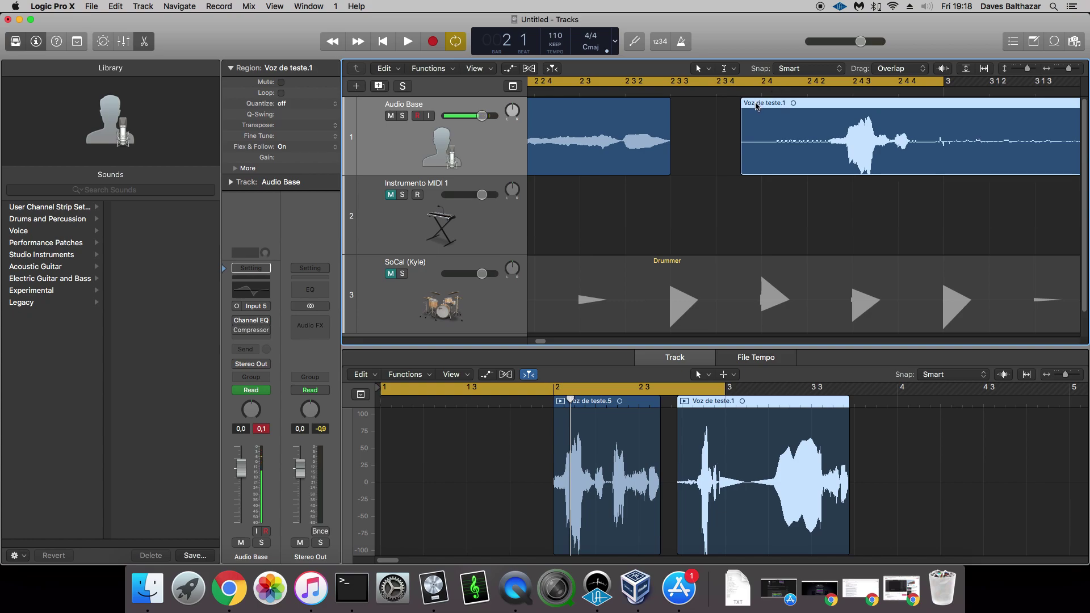
{"action": "left_click_drag", "start_coordinate": [752, 104], "coordinate": [744, 105]}
Step: Set the nudge value for moving the Voz de teste.1 region to Bar
{"action": "right_click", "coordinate": [746, 105]}
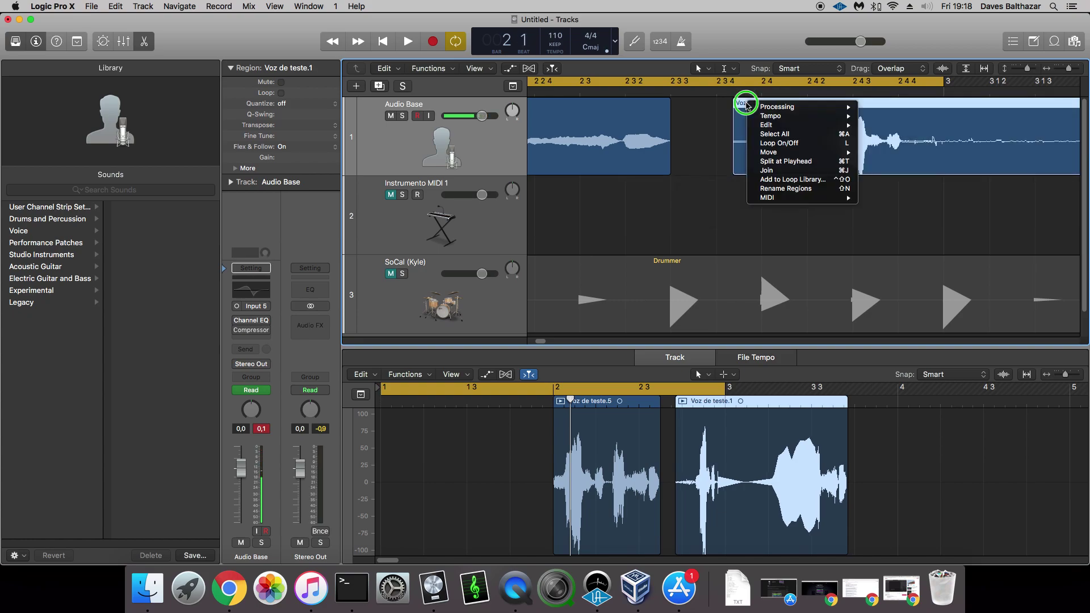
{"action": "mouse_move", "coordinate": [747, 106]}
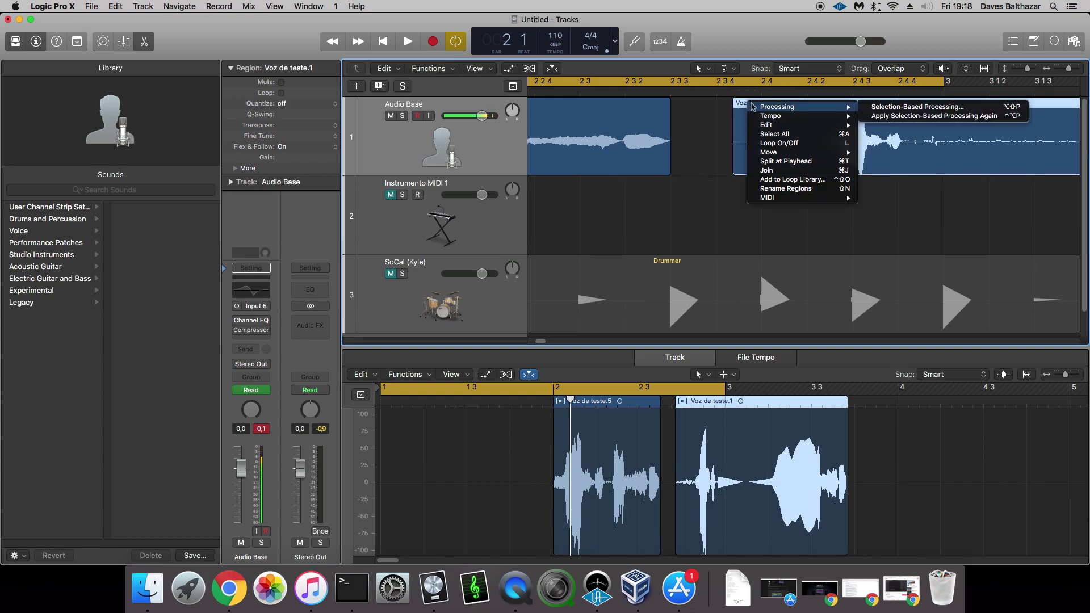
{"action": "mouse_move", "coordinate": [779, 156]}
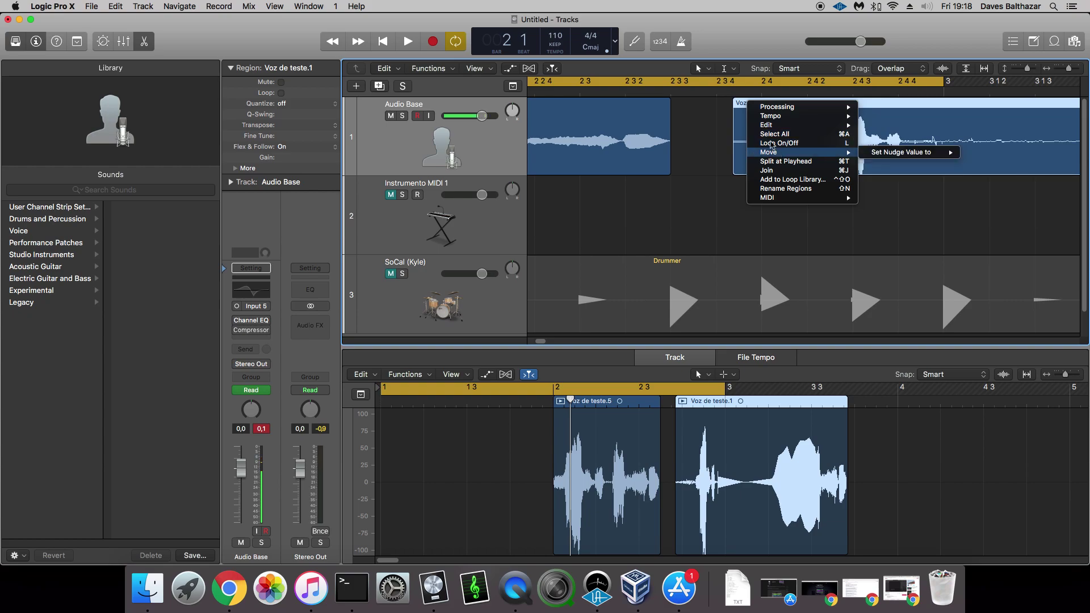
{"action": "mouse_move", "coordinate": [879, 152]}
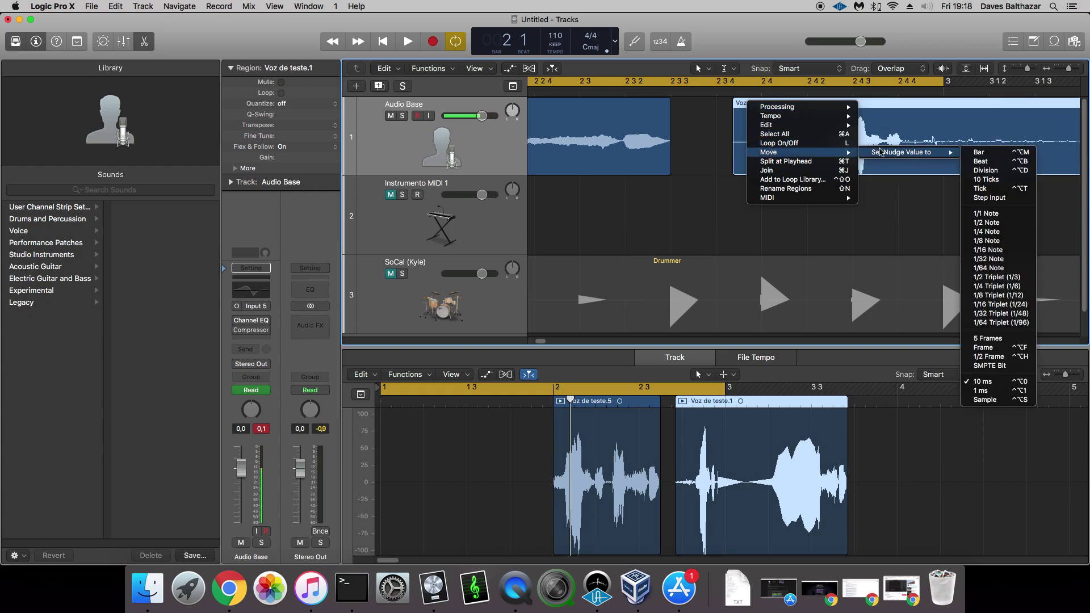
{"action": "left_click", "coordinate": [987, 153]}
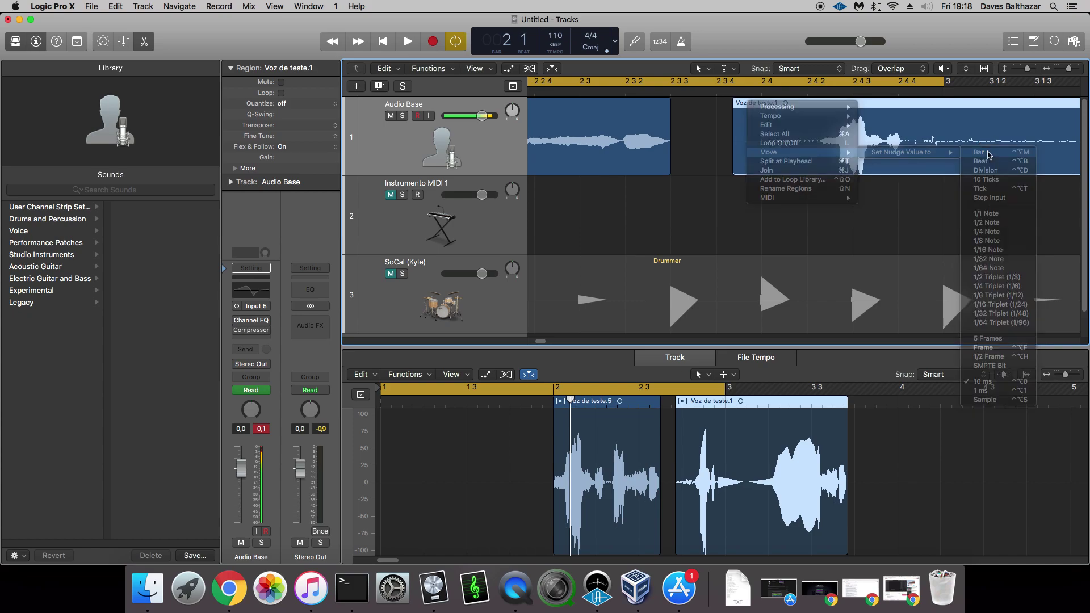
Step: Change the nudge value to Beat and move Voz de teste.1 to just past beat 4 of bar 2
{"action": "right_click", "coordinate": [755, 98]}
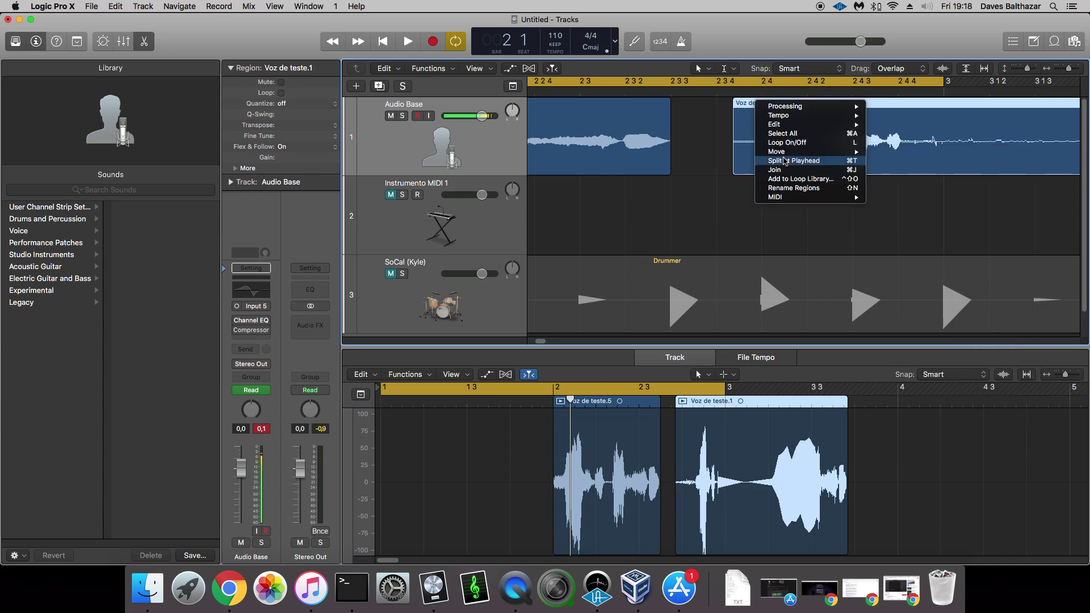
{"action": "mouse_move", "coordinate": [779, 153]}
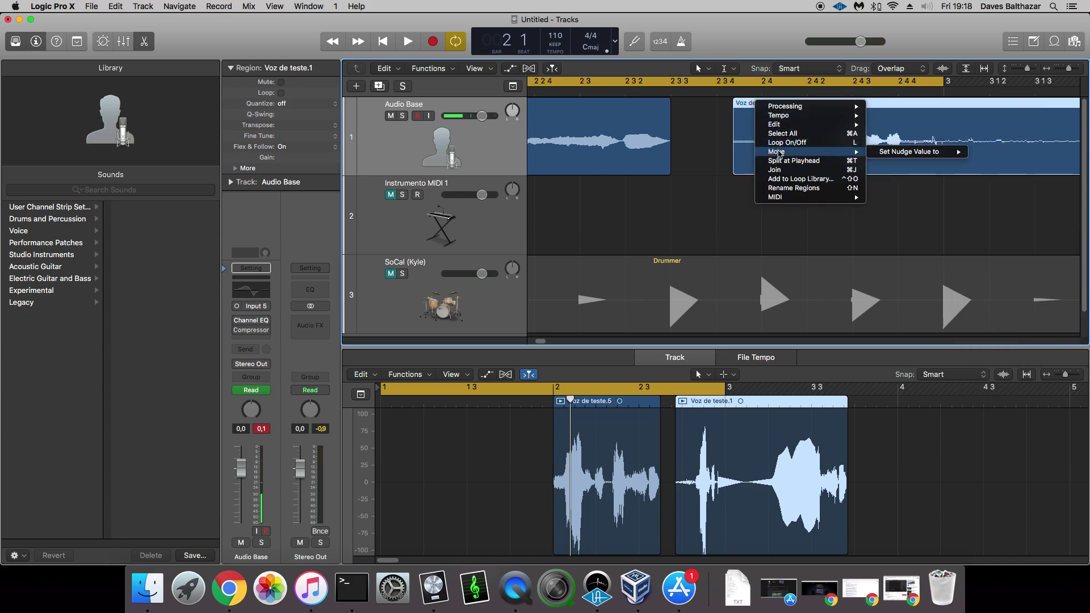
{"action": "mouse_move", "coordinate": [937, 153]}
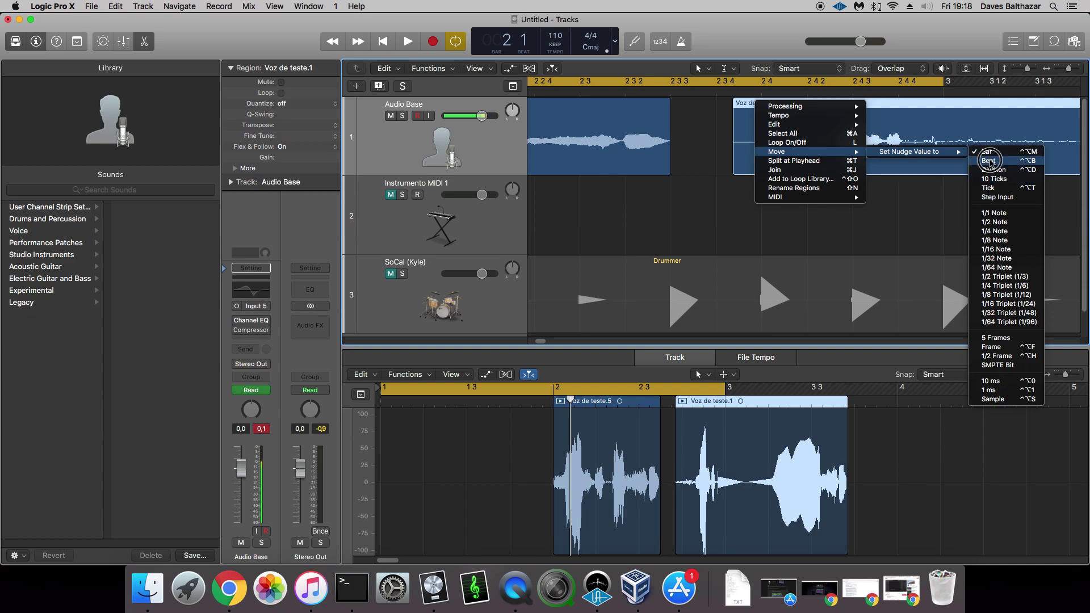
{"action": "left_click", "coordinate": [989, 161]}
{"action": "left_click_drag", "start_coordinate": [798, 106], "coordinate": [857, 104]}
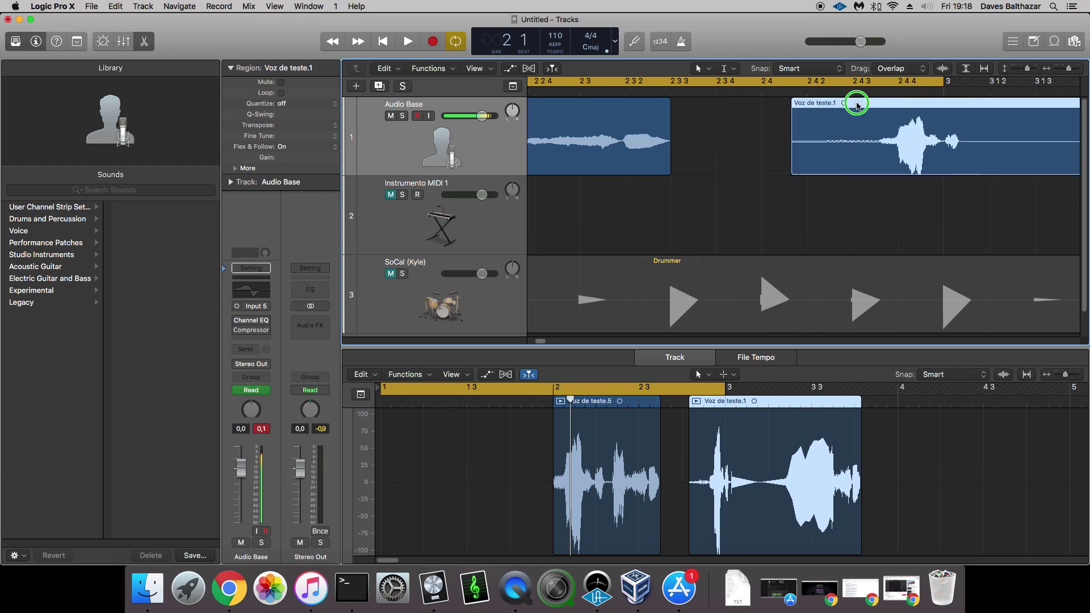
Step: Switch the region nudge value from Beat back to Bar
{"action": "right_click", "coordinate": [858, 105]}
{"action": "mouse_move", "coordinate": [877, 156]}
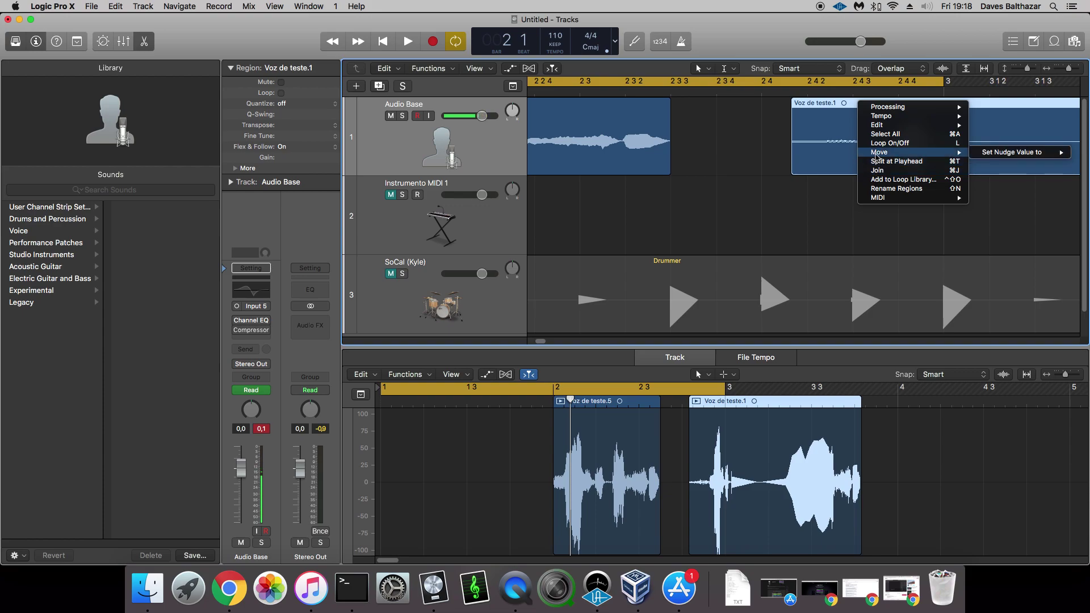
{"action": "mouse_move", "coordinate": [1002, 157]}
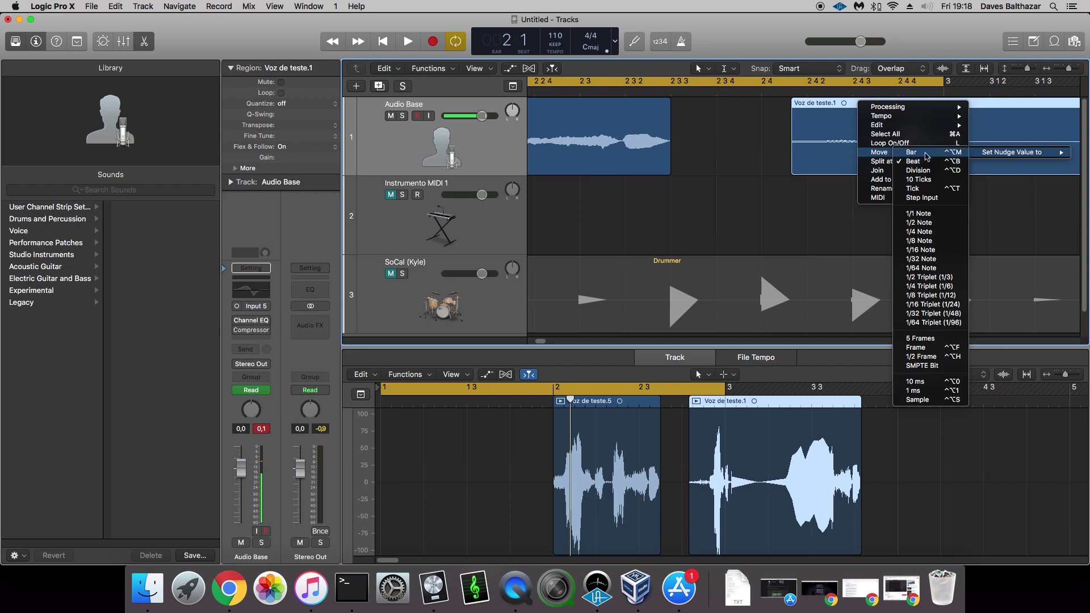
{"action": "left_click", "coordinate": [946, 153]}
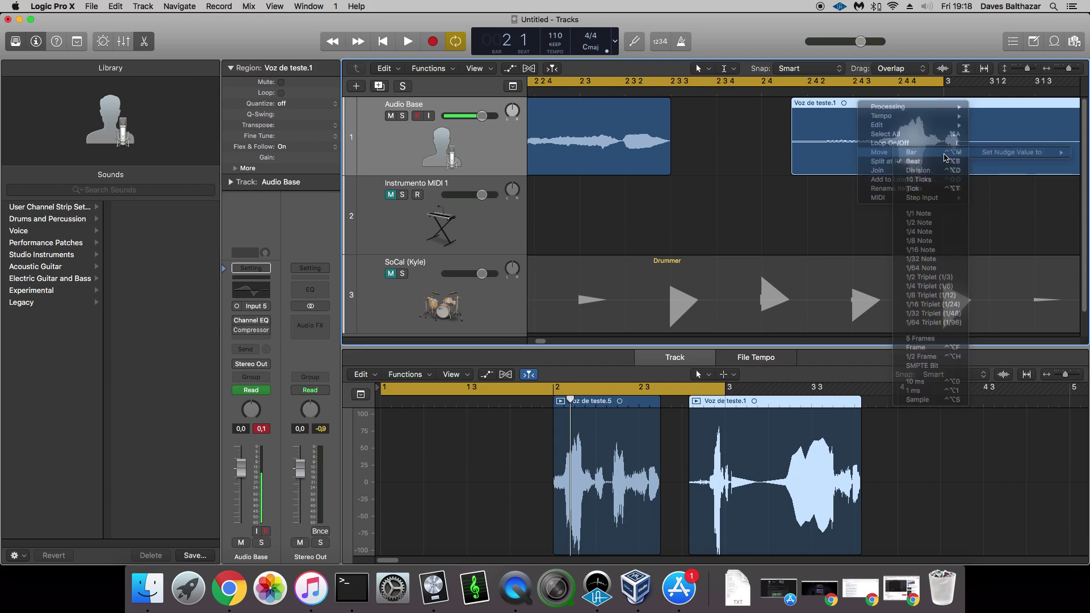
{"action": "left_click", "coordinate": [888, 69]}
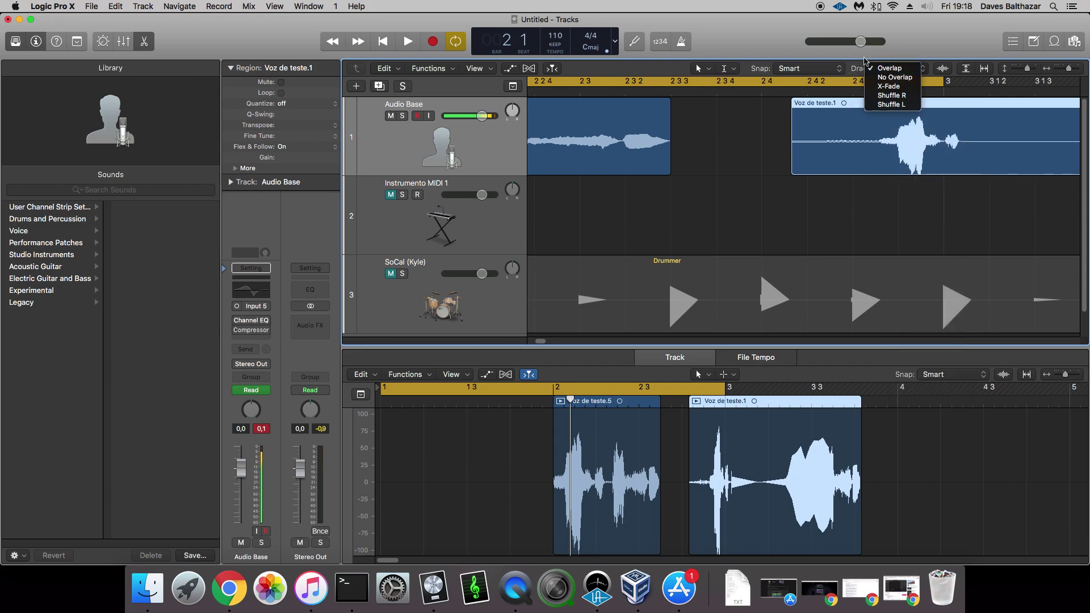
{"action": "left_click", "coordinate": [872, 69]}
{"action": "left_click", "coordinate": [884, 69]}
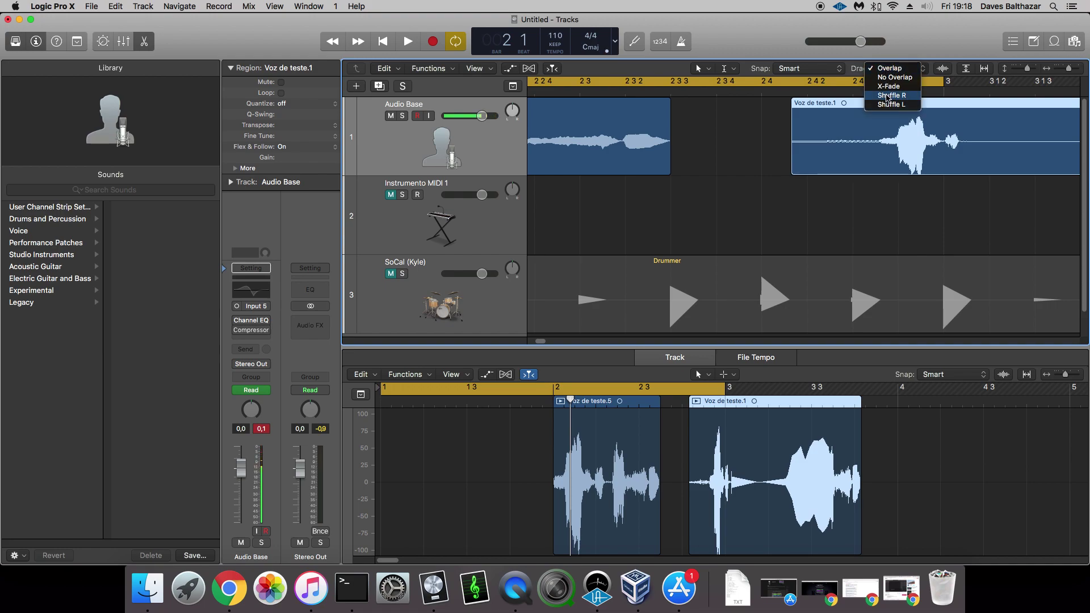
{"action": "left_click", "coordinate": [925, 29]}
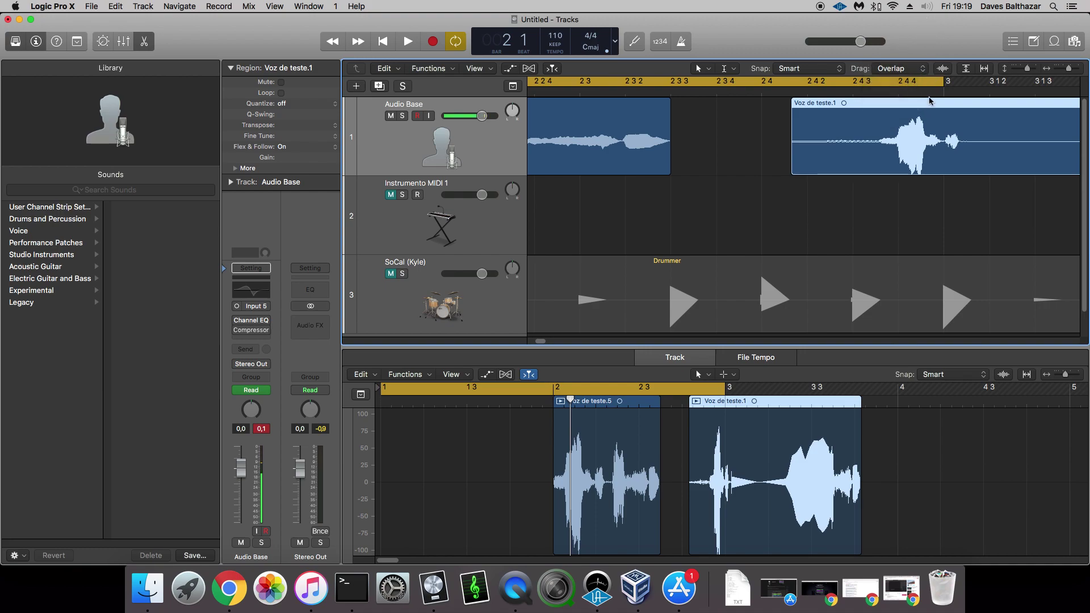
Step: Move Voz de teste.1 closer to the end of Voz de teste.5, to just before position 2 3 4
{"action": "left_click_drag", "start_coordinate": [944, 104], "coordinate": [872, 103]}
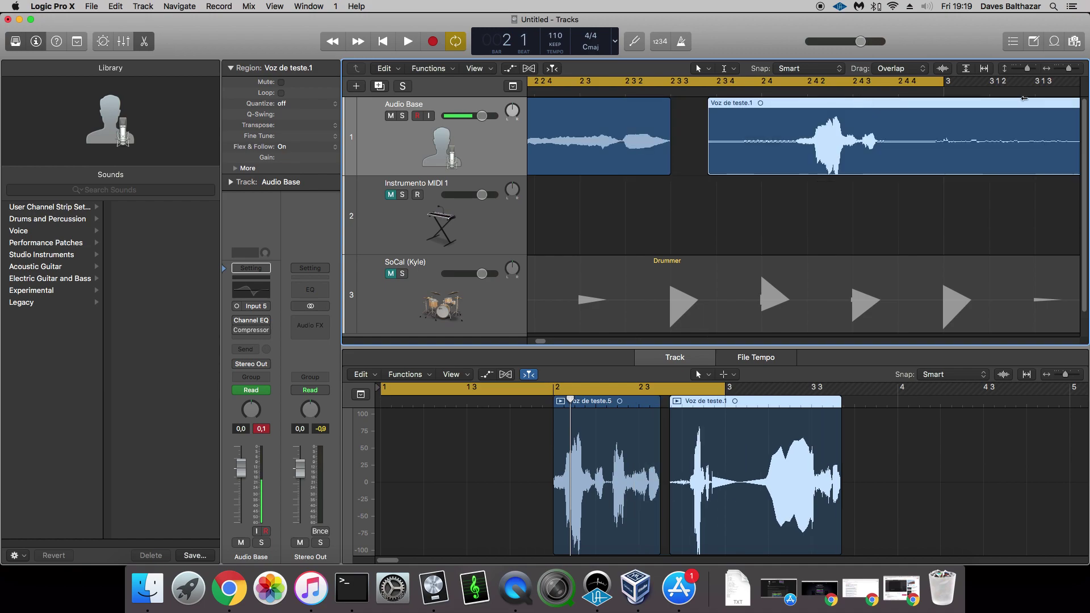
{"action": "left_click", "coordinate": [1064, 70]}
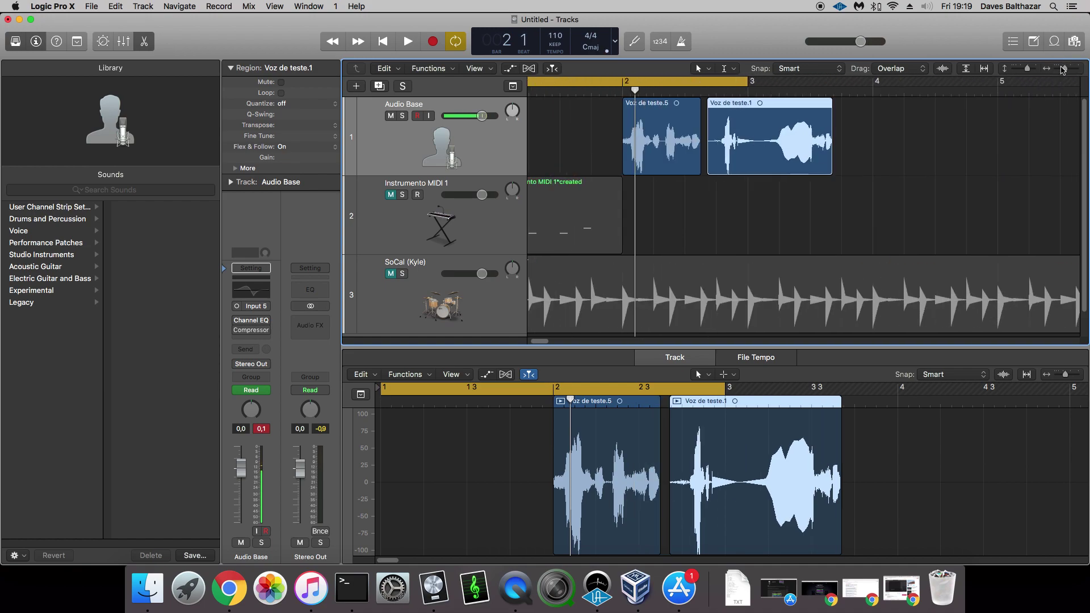